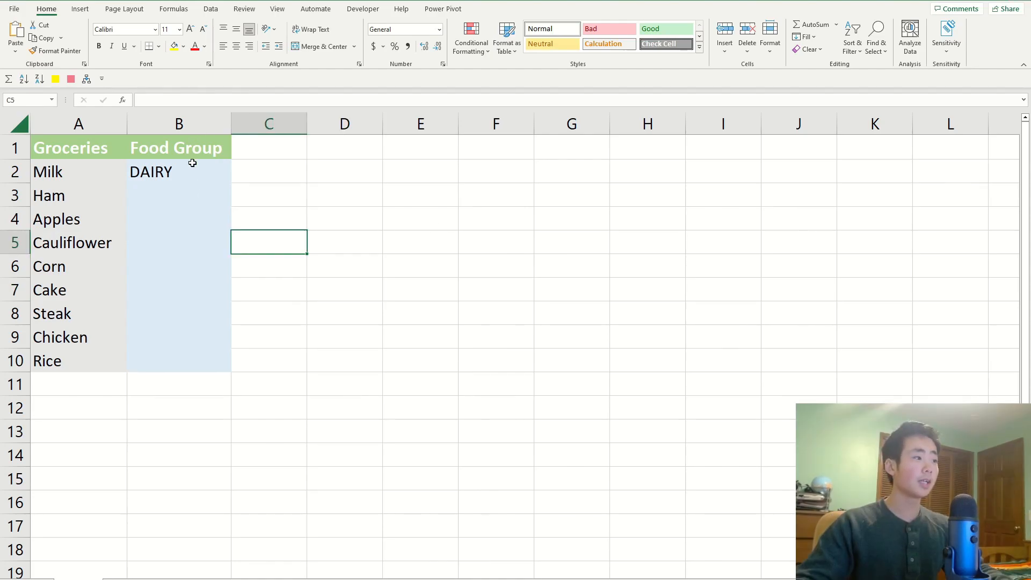
Clear the food group entry for Milk in cell B2.
{"action": "left_click", "coordinate": [179, 178]}
{"action": "key", "text": "BackSpace"}
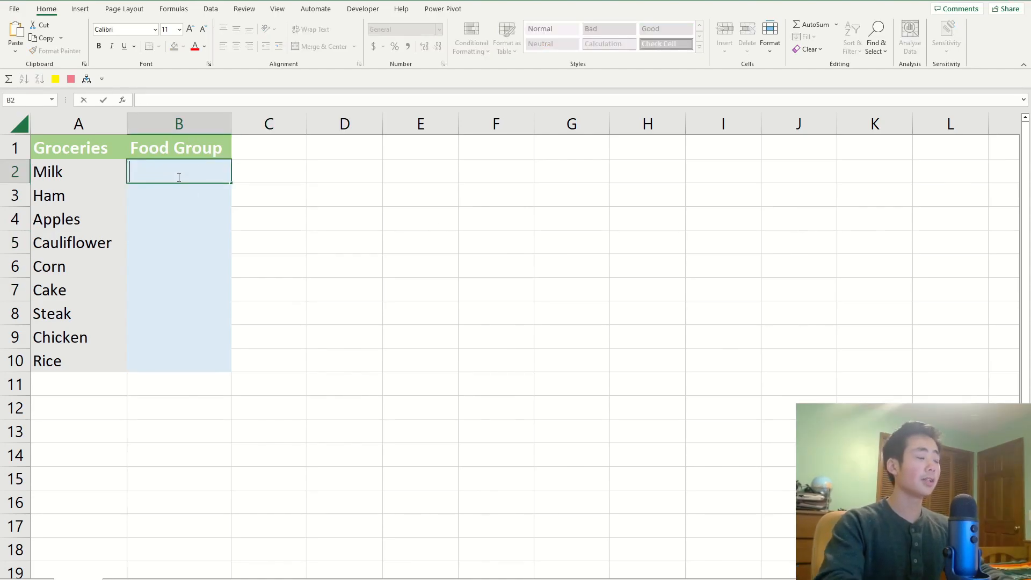
{"action": "left_click", "coordinate": [211, 9]}
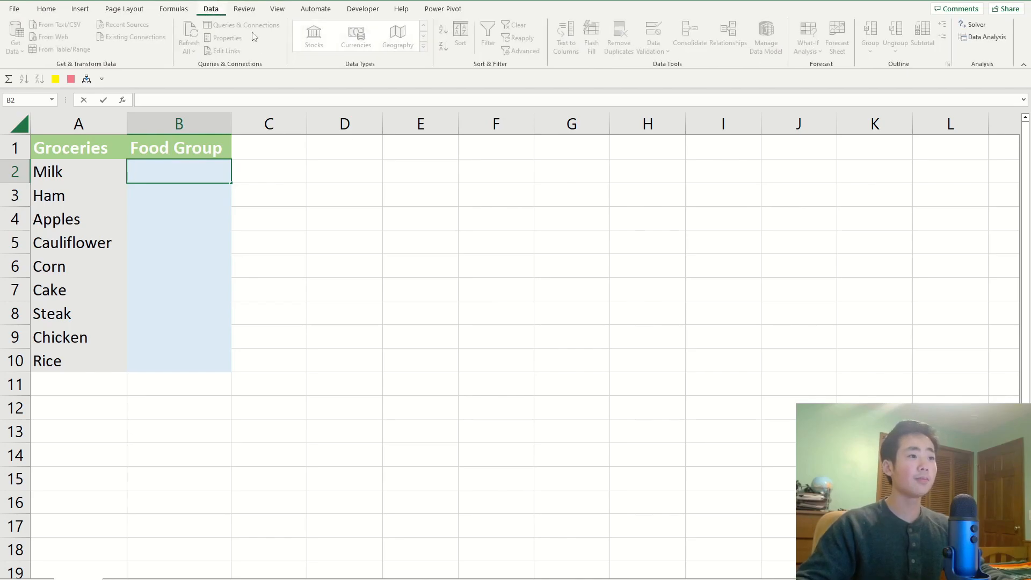
{"action": "left_click", "coordinate": [303, 209]}
Start data validation for the Food Group cells B2:B10 with List as the allowed type.
{"action": "left_click", "coordinate": [182, 178]}
{"action": "left_click_drag", "start_coordinate": [180, 200], "coordinate": [181, 358]}
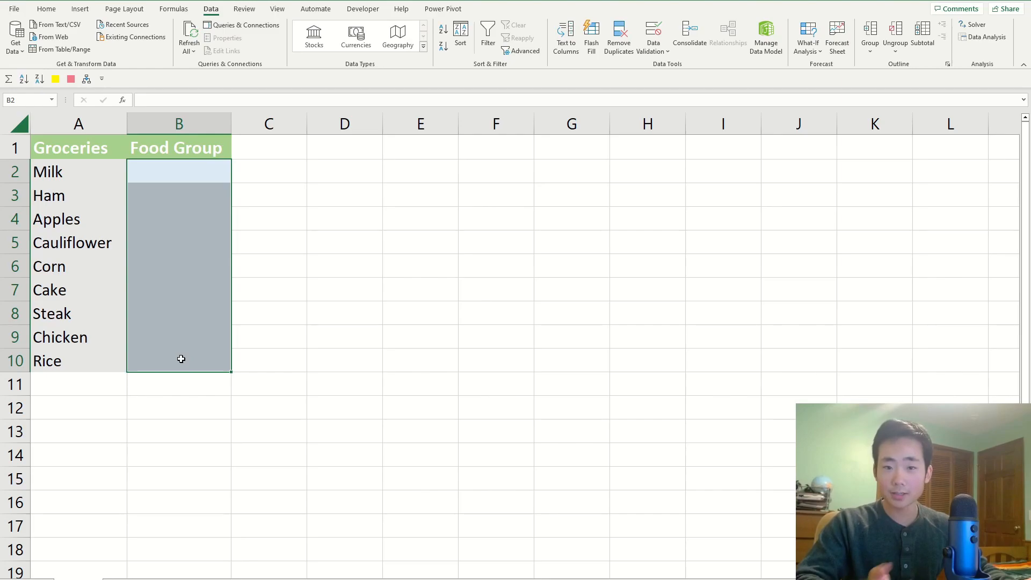
{"action": "left_click", "coordinate": [660, 35]}
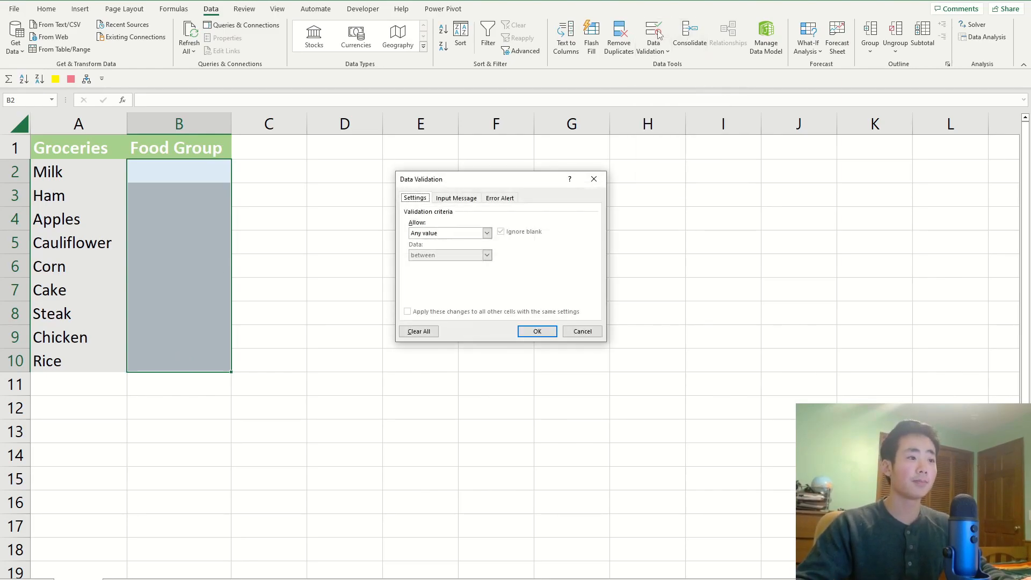
{"action": "left_click_drag", "start_coordinate": [512, 186], "coordinate": [531, 204]}
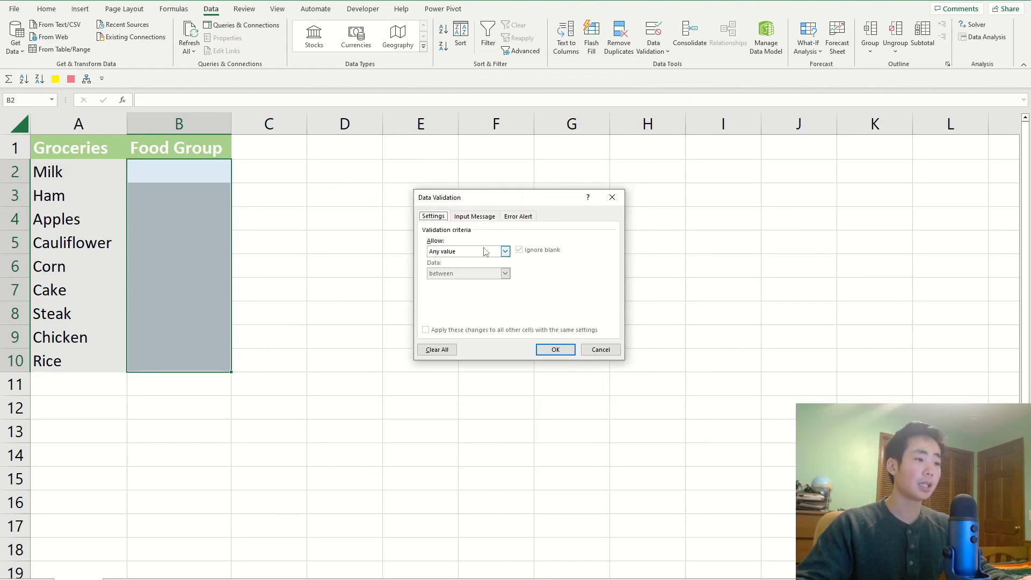
{"action": "left_click", "coordinate": [505, 251]}
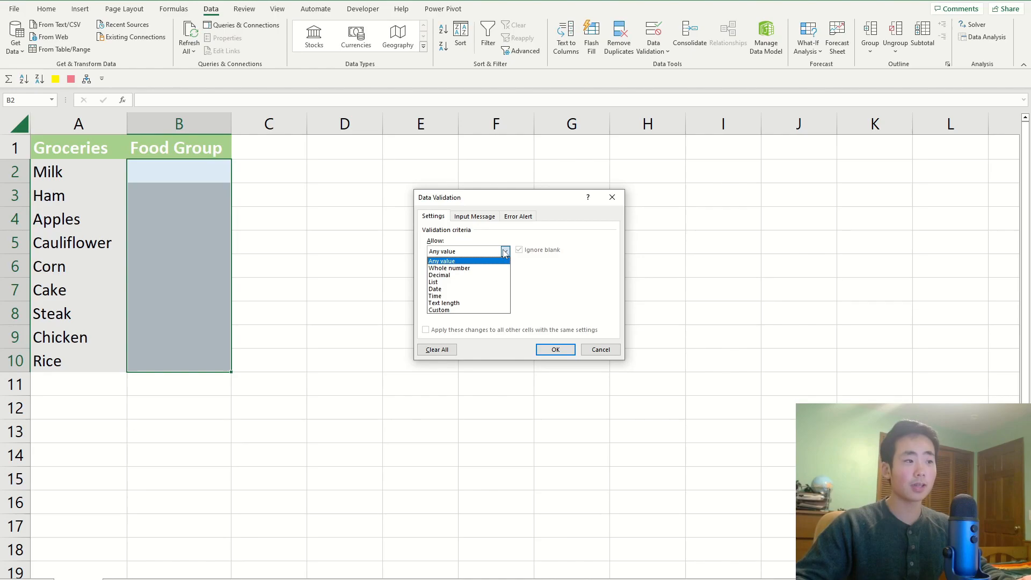
{"action": "left_click", "coordinate": [436, 283]}
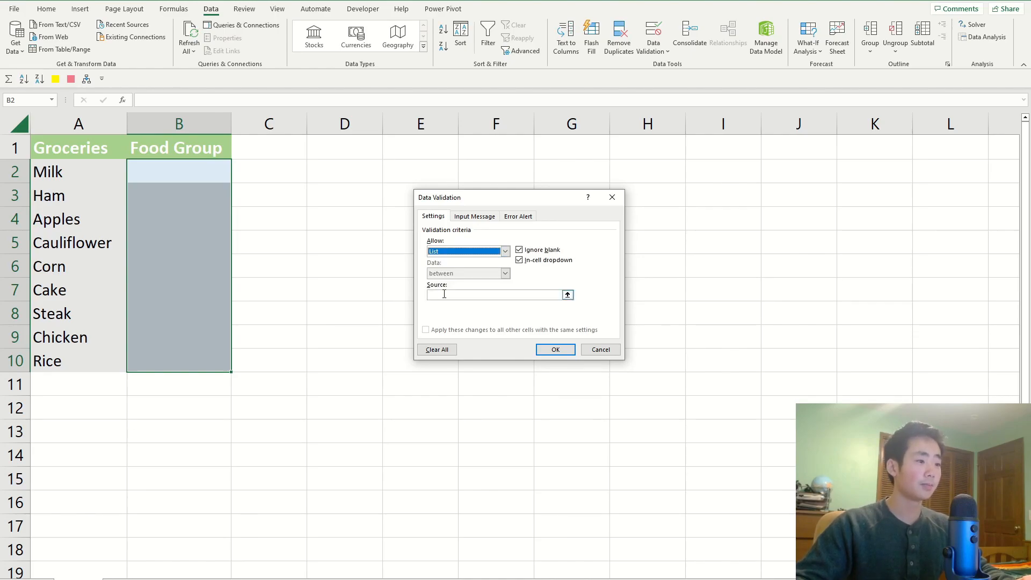
Set the list source to "Fruits, Vegetables, Protein, Dairy, Grains" and apply the validation.
{"action": "left_click", "coordinate": [446, 295]}
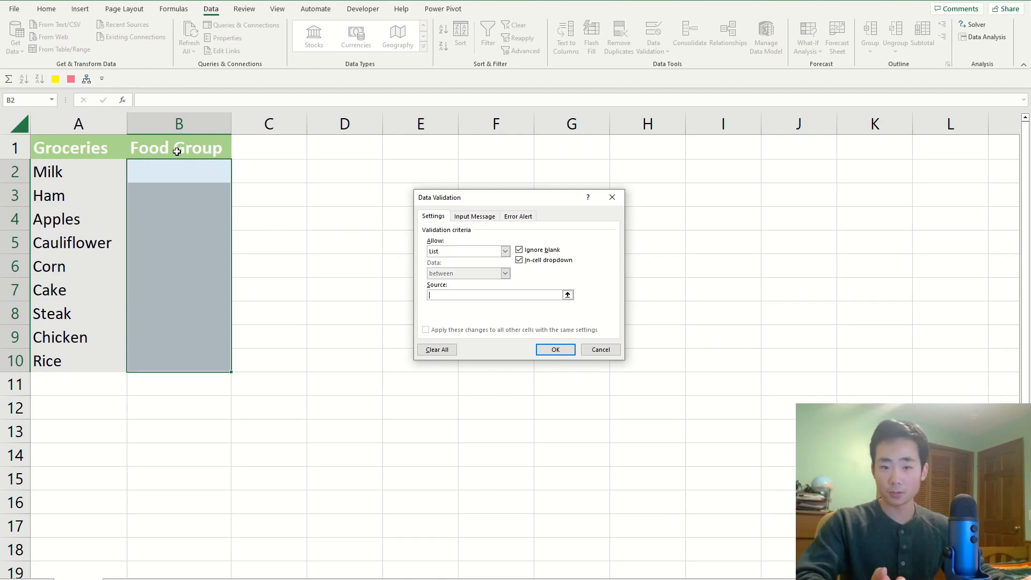
{"action": "type", "text": "Fruits, Vegetables, Protein, Dairy, G"}
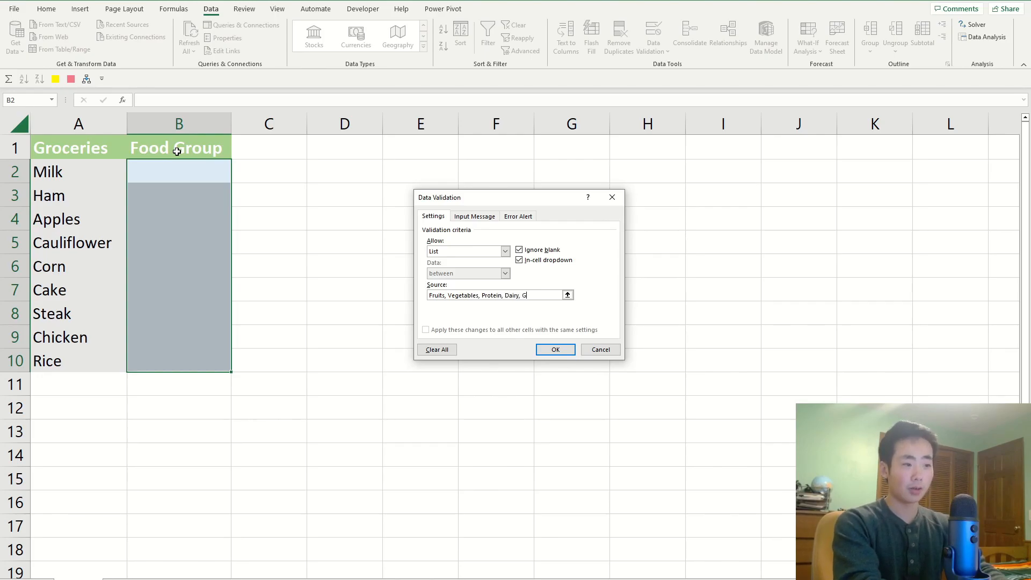
{"action": "type", "text": "s"}
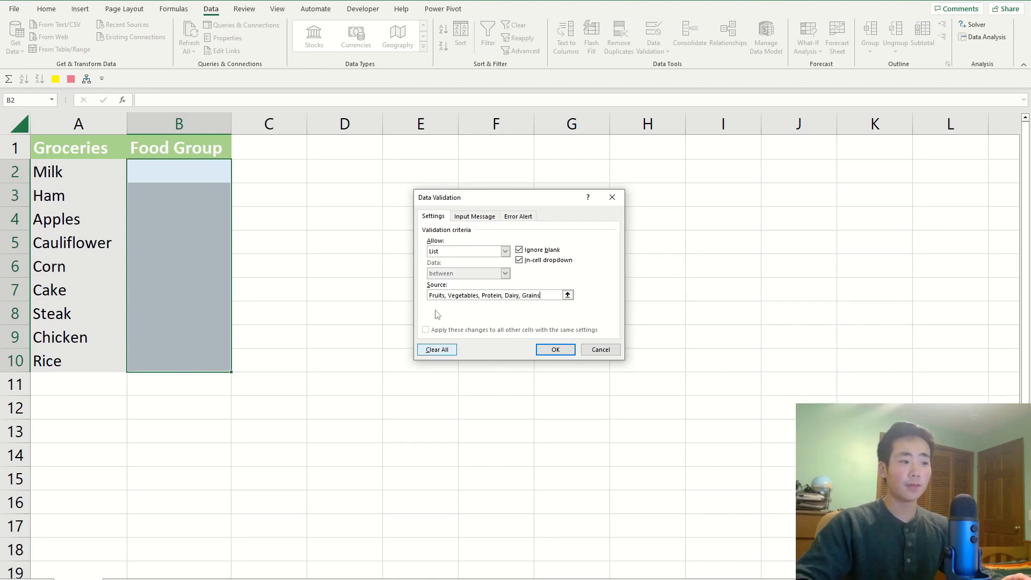
{"action": "double_click", "coordinate": [439, 295]}
{"action": "left_click", "coordinate": [446, 296]}
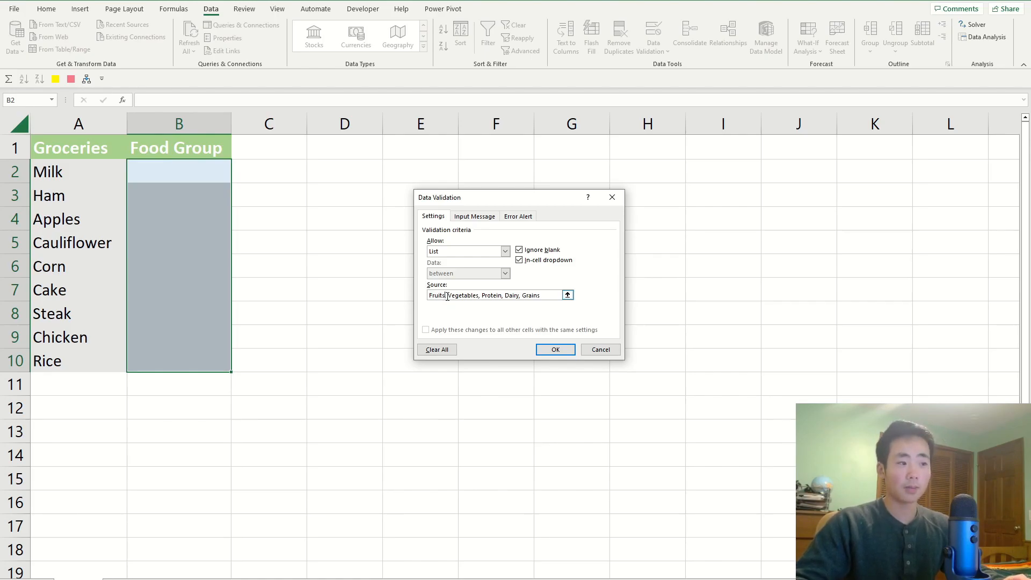
{"action": "left_click", "coordinate": [555, 349]}
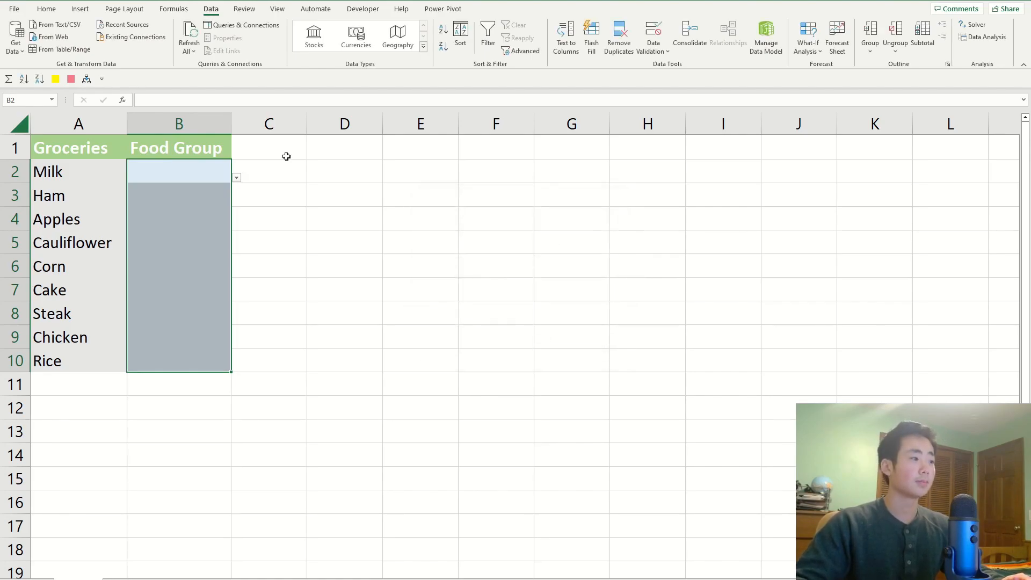
Check several Food Group cells for their drop-down and choose Dairy for Milk in B2.
{"action": "left_click", "coordinate": [234, 209]}
{"action": "left_click", "coordinate": [213, 172]}
{"action": "left_click", "coordinate": [203, 218]}
{"action": "left_click", "coordinate": [196, 291]}
{"action": "left_click", "coordinate": [195, 334]}
{"action": "left_click", "coordinate": [220, 179]}
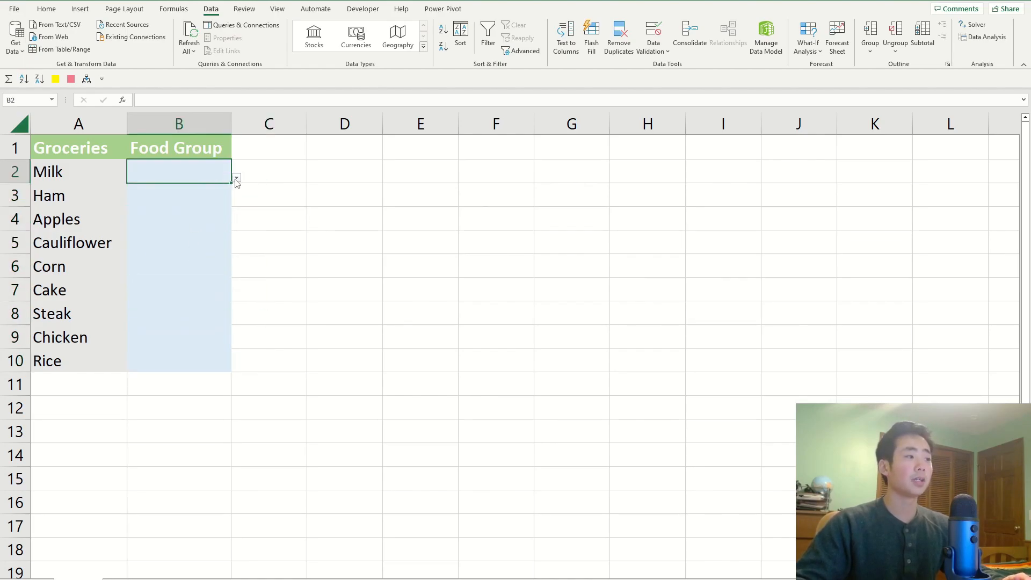
{"action": "left_click", "coordinate": [236, 179]}
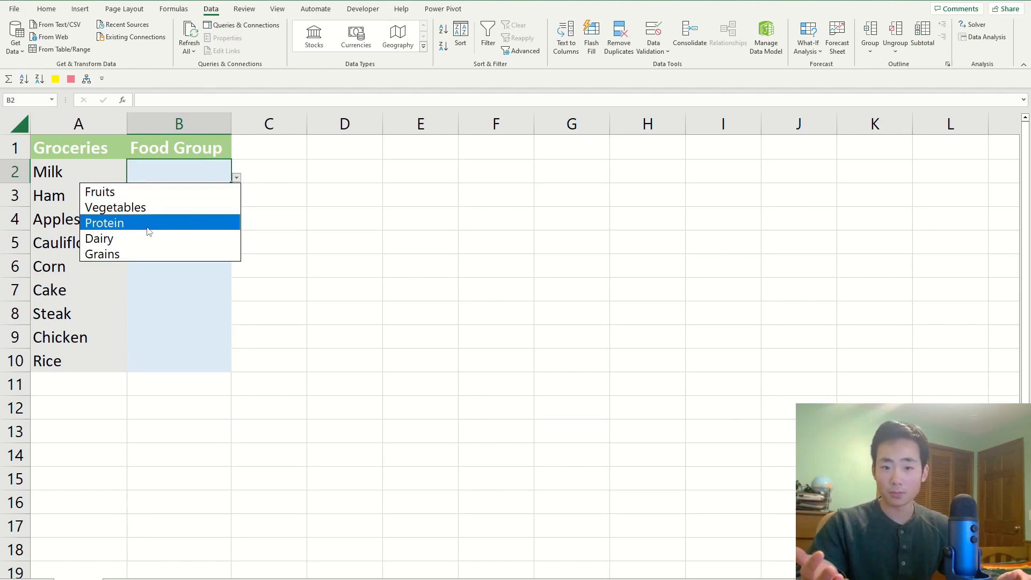
{"action": "left_click", "coordinate": [113, 242]}
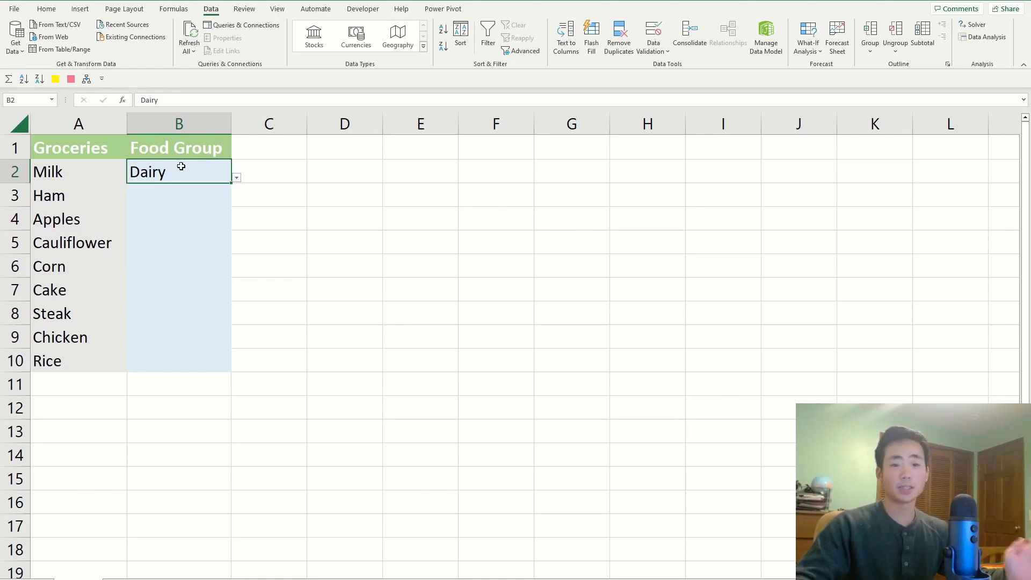
Test the invalid entry "dsfsdf" in Ham's food group cell B3, and replace it with Protein.
{"action": "left_click", "coordinate": [185, 192]}
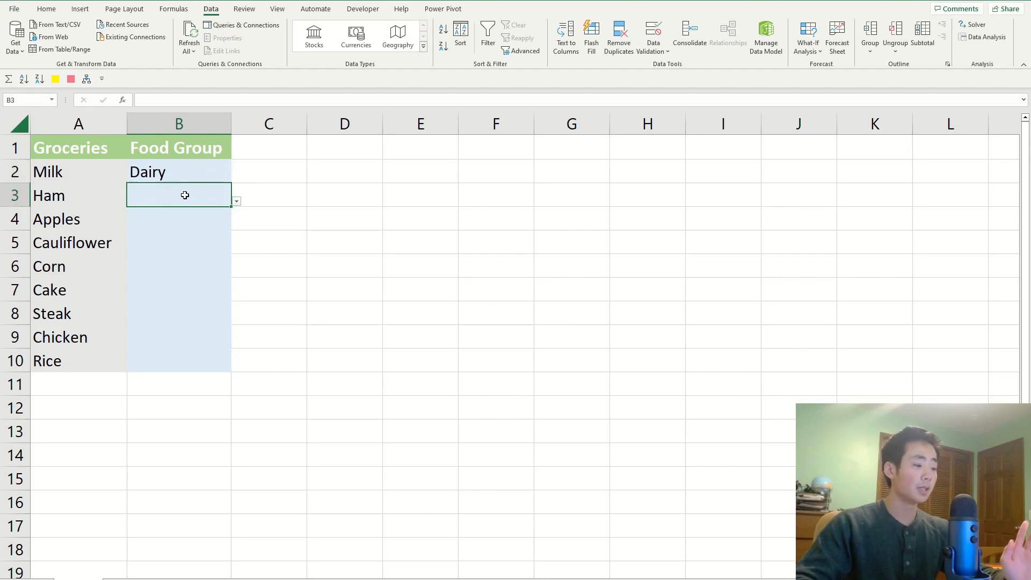
{"action": "type", "text": "dsfsdf"}
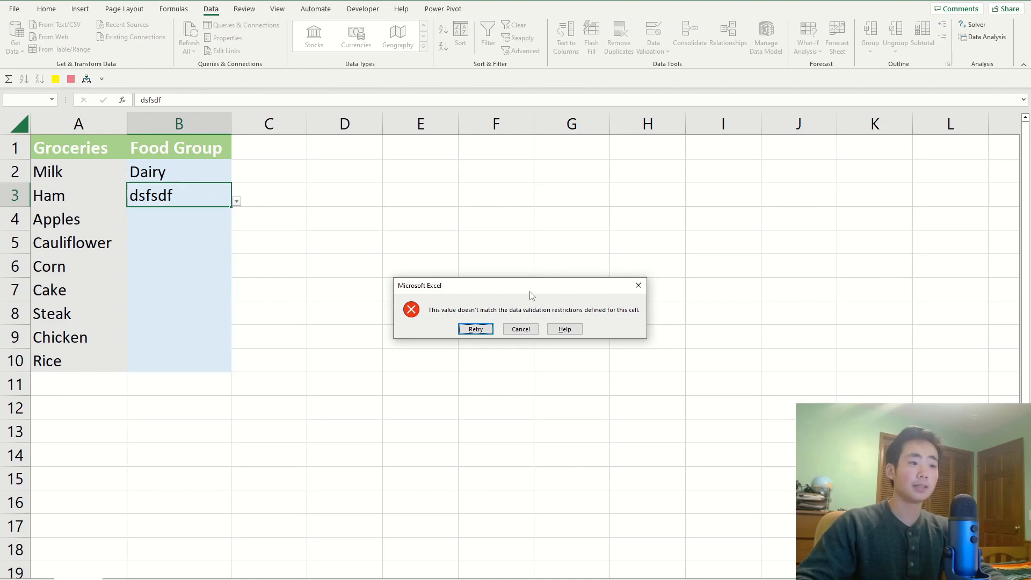
{"action": "left_click_drag", "start_coordinate": [523, 291], "coordinate": [526, 252]}
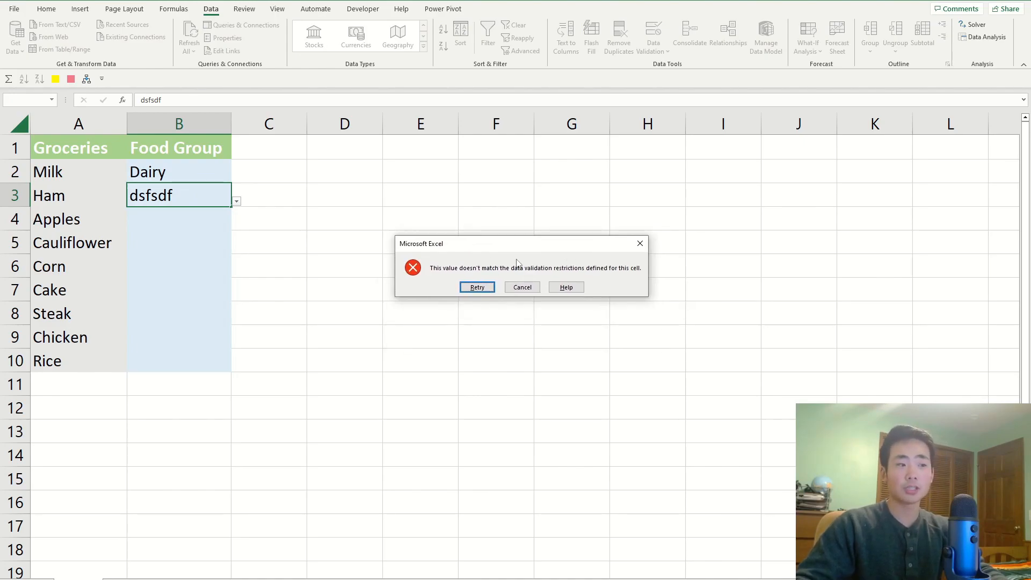
{"action": "left_click", "coordinate": [487, 286]}
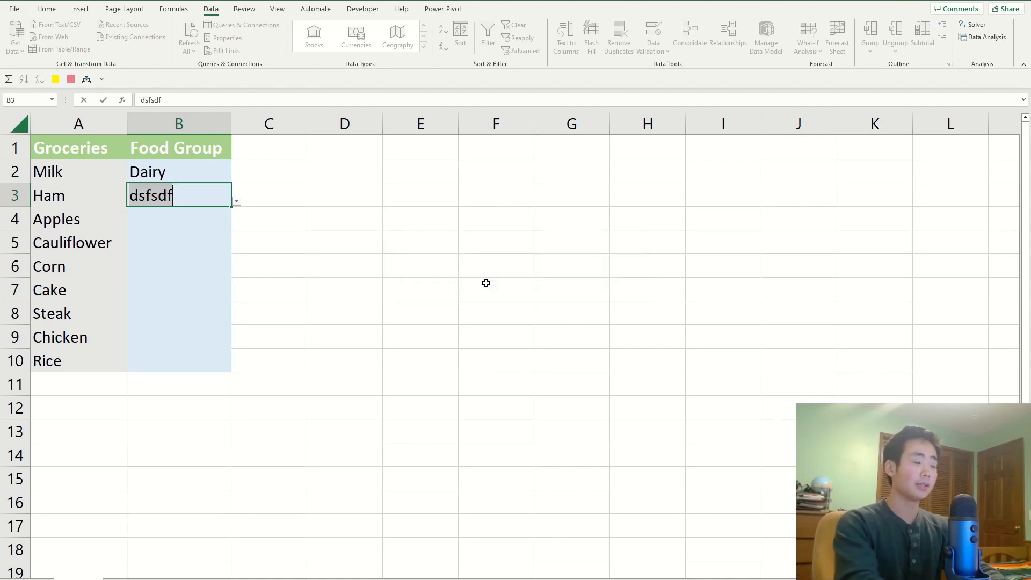
{"action": "type", "text": "Protein"}
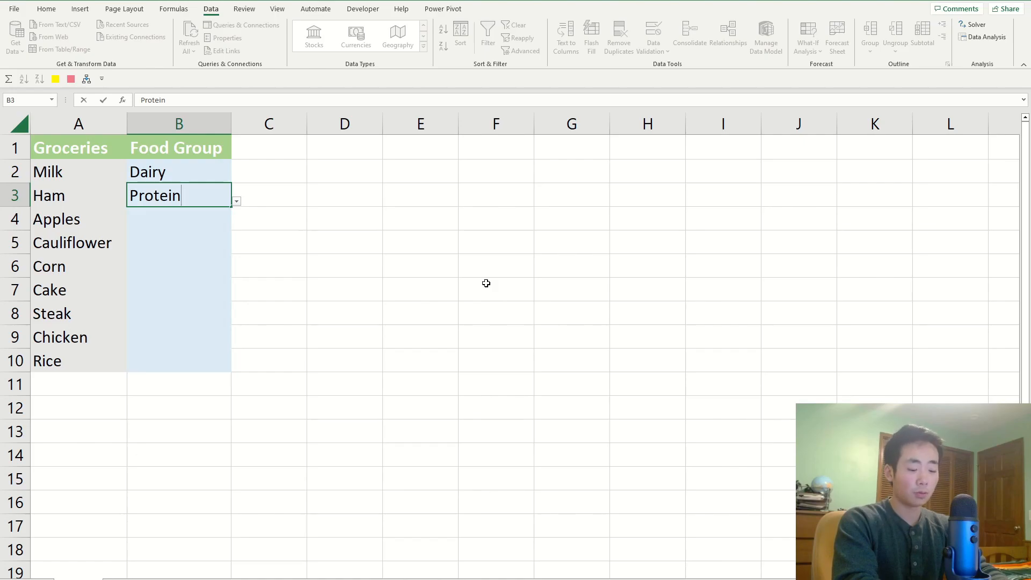
{"action": "key", "text": "Return"}
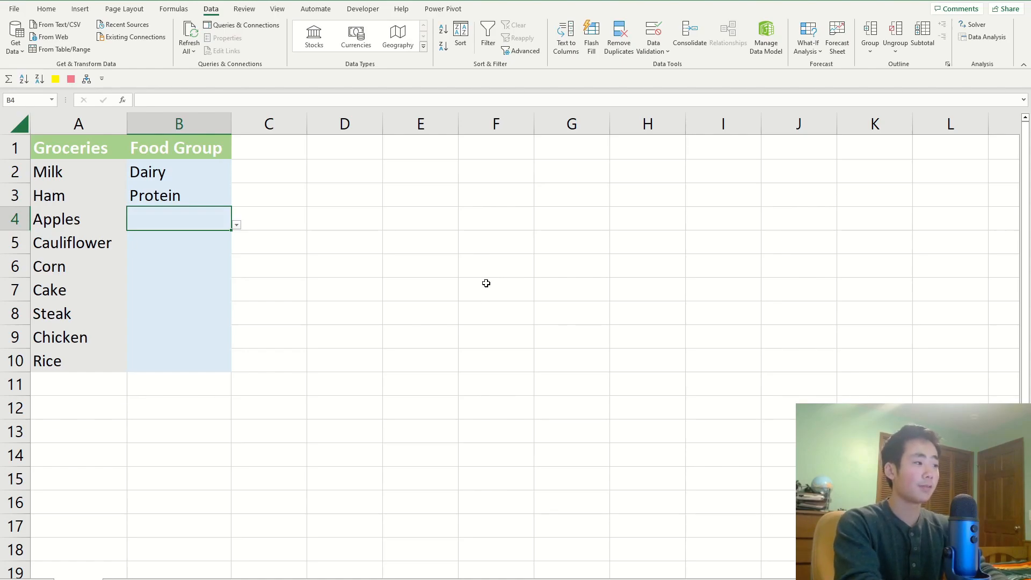
Try the lowercase entry "fruits" for Apples in B4, and enter Fruits there instead.
{"action": "type", "text": "fruits"}
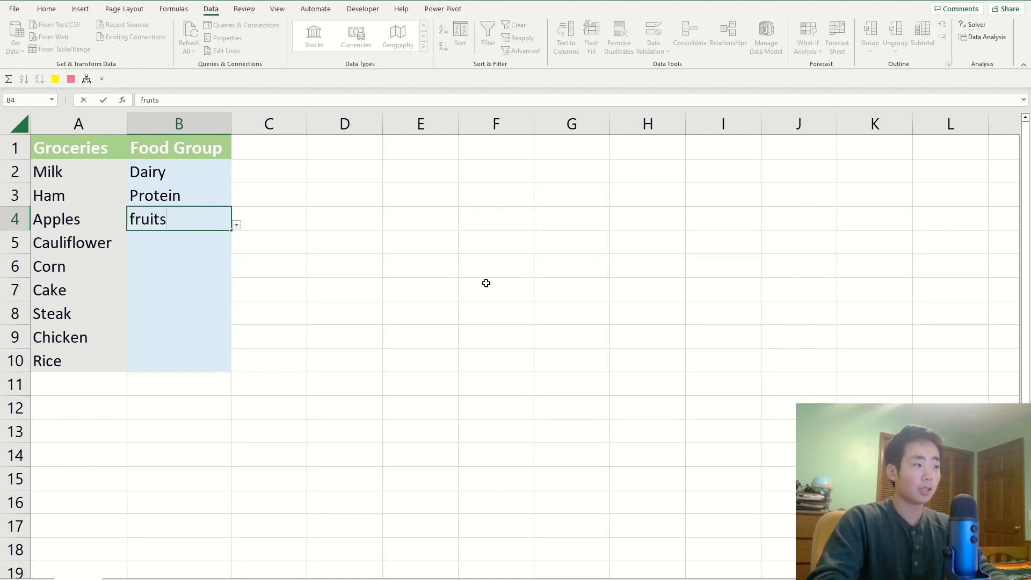
{"action": "key", "text": "Return"}
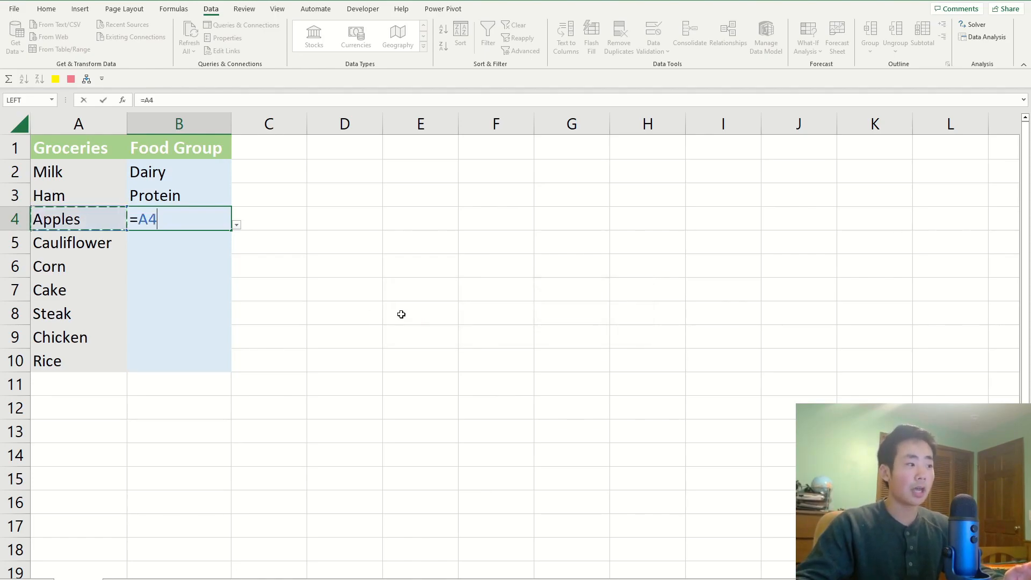
{"action": "key", "text": "Escape"}
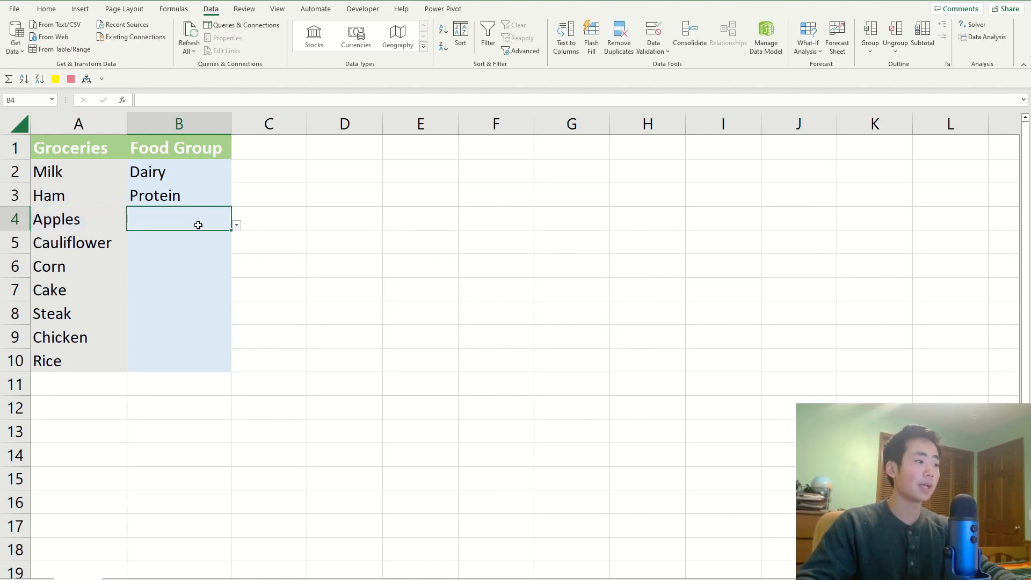
{"action": "type", "text": "Fruits"}
{"action": "key", "text": "Return"}
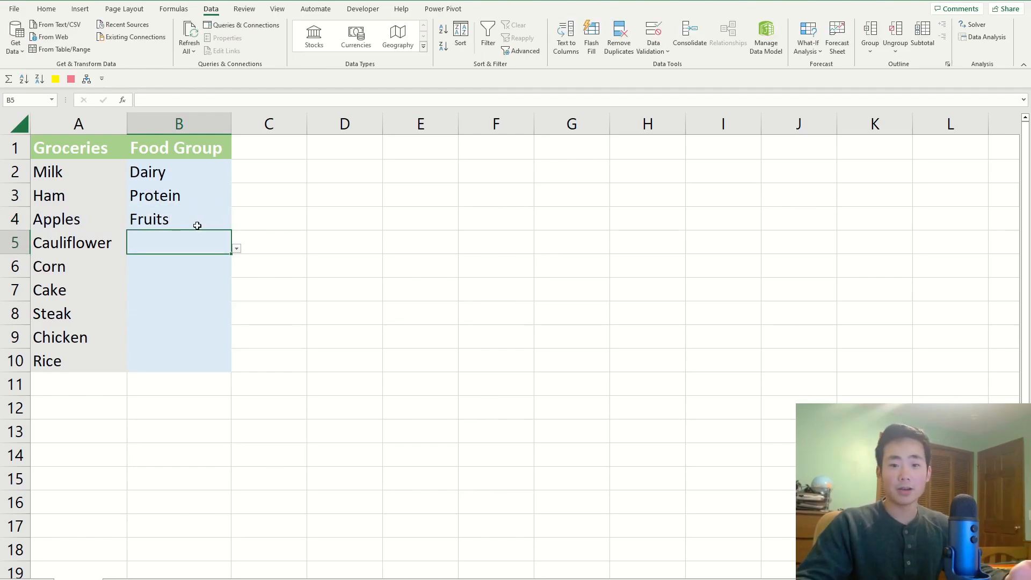
{"action": "left_click", "coordinate": [197, 225]}
{"action": "left_click", "coordinate": [188, 236]}
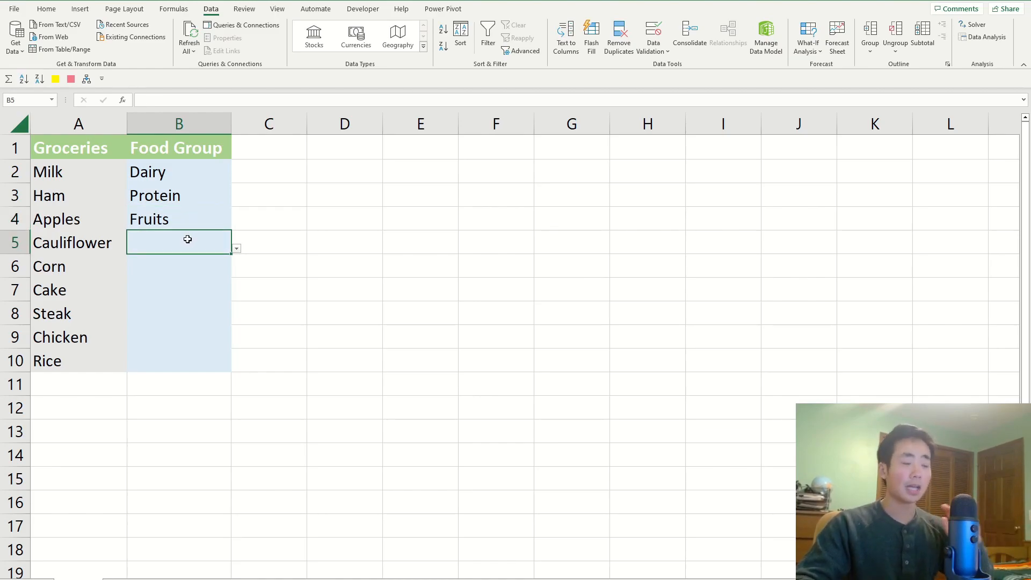
{"action": "left_click", "coordinate": [310, 321]}
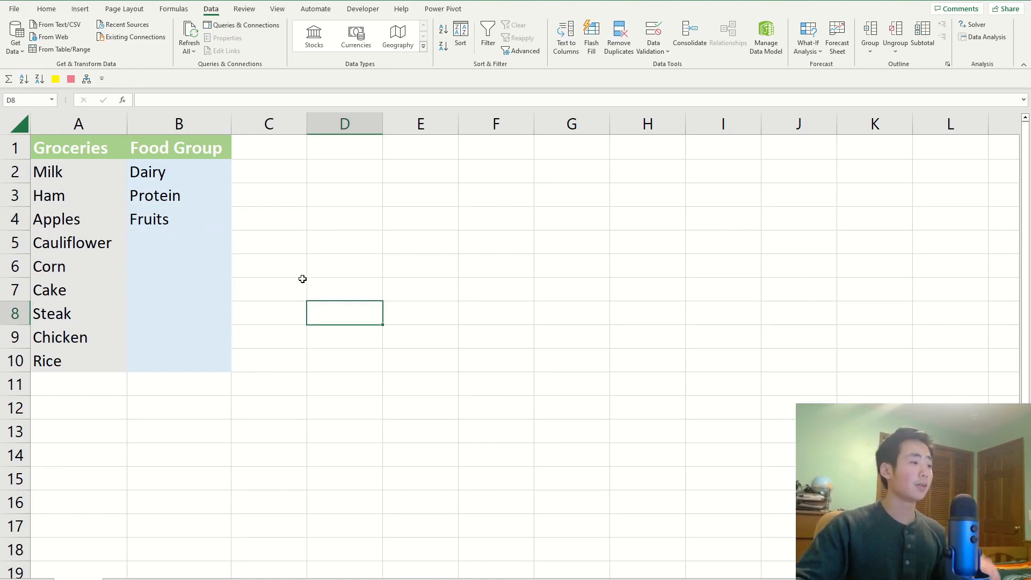
{"action": "left_click_drag", "start_coordinate": [188, 167], "coordinate": [177, 363]}
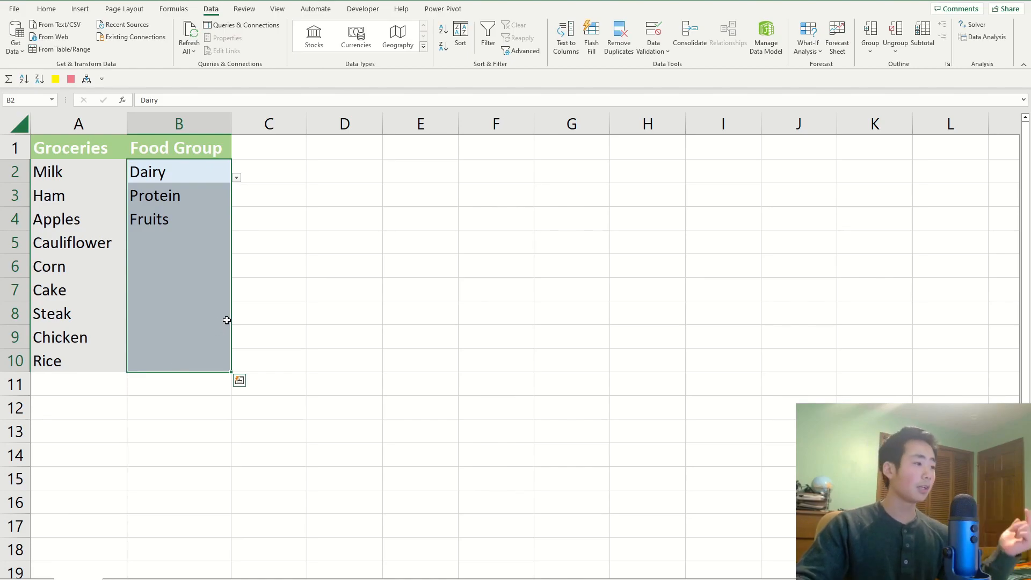
{"action": "left_click", "coordinate": [301, 267]}
{"action": "left_click", "coordinate": [187, 248]}
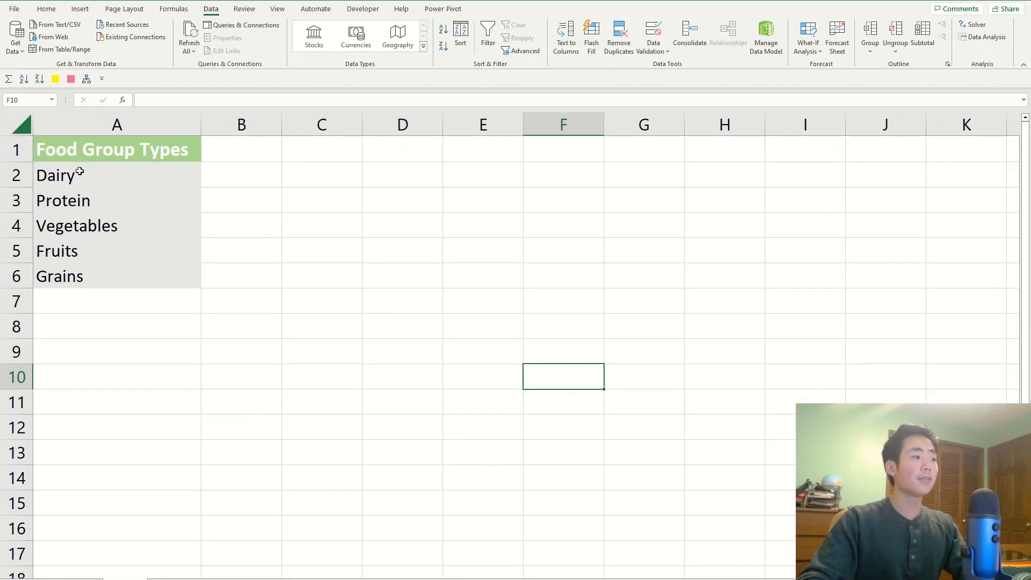
Review the Food Group Types in A2:A6 of the list sheet, and start List-type data validation for the emptied B2:B10 on the groceries sheet.
{"action": "left_click_drag", "start_coordinate": [107, 175], "coordinate": [116, 283]}
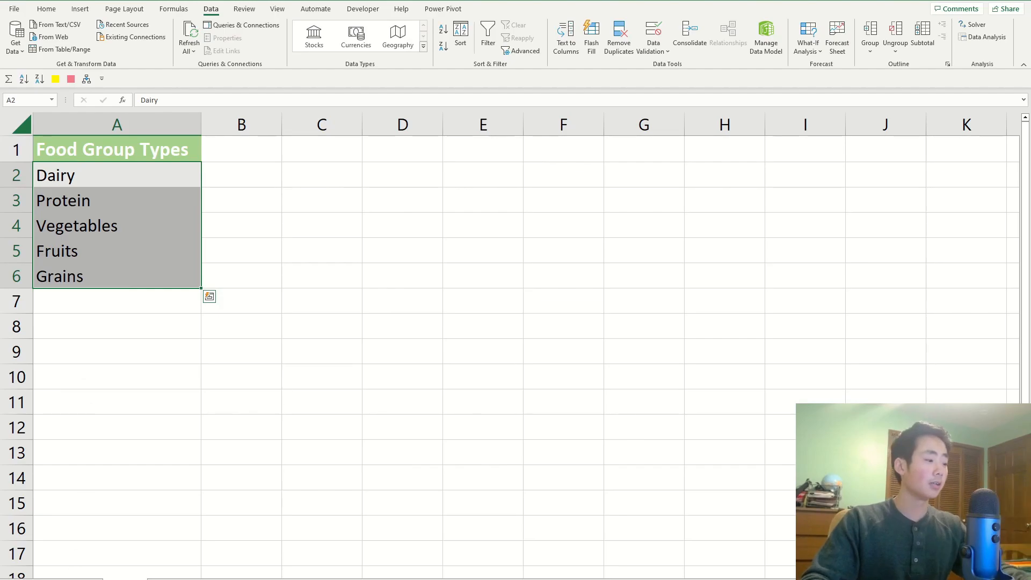
{"action": "left_click", "coordinate": [78, 579]}
{"action": "left_click_drag", "start_coordinate": [190, 177], "coordinate": [196, 361]}
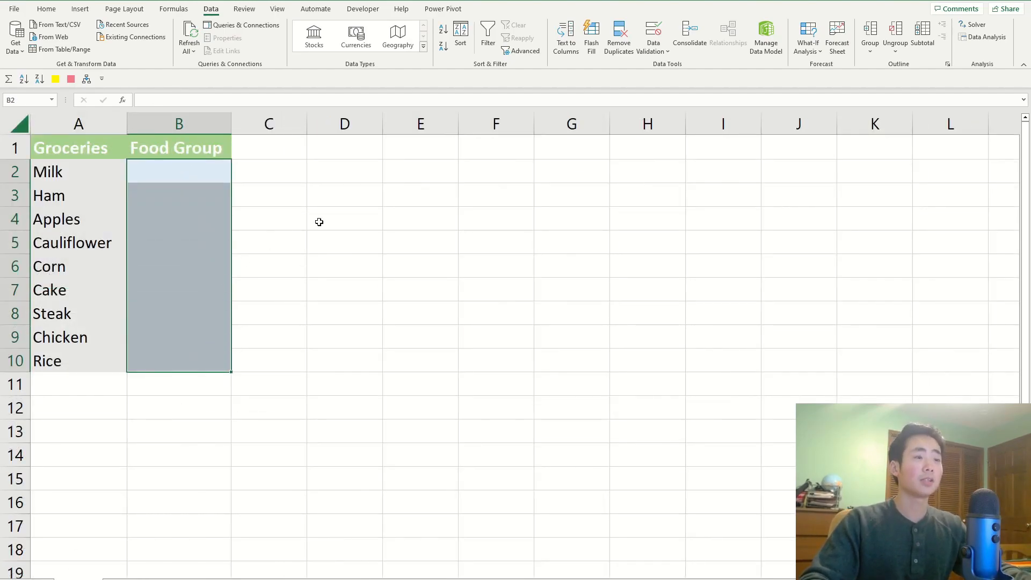
{"action": "left_click", "coordinate": [664, 33]}
{"action": "left_click", "coordinate": [505, 251]}
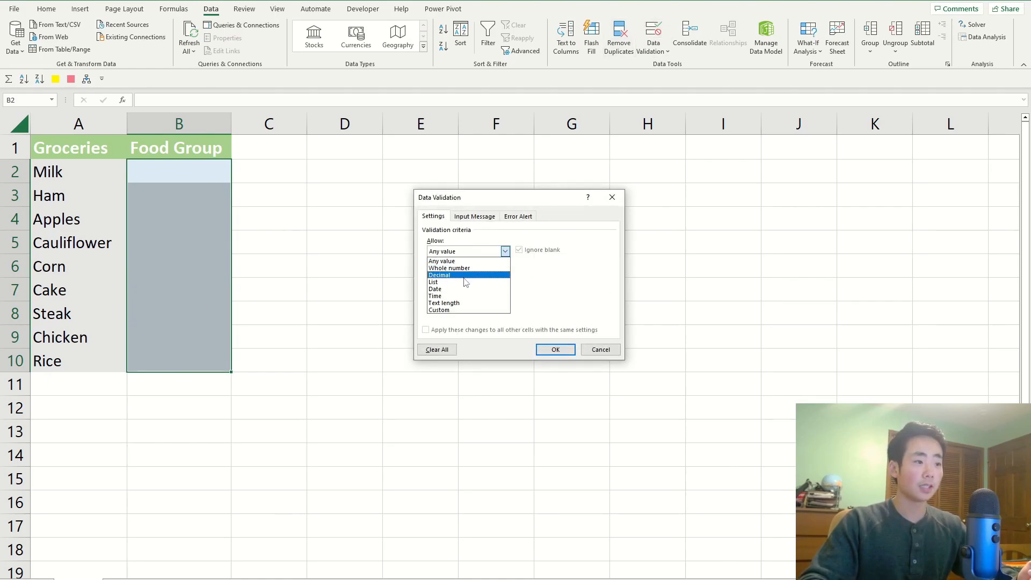
{"action": "left_click", "coordinate": [464, 283]}
{"action": "left_click", "coordinate": [459, 295]}
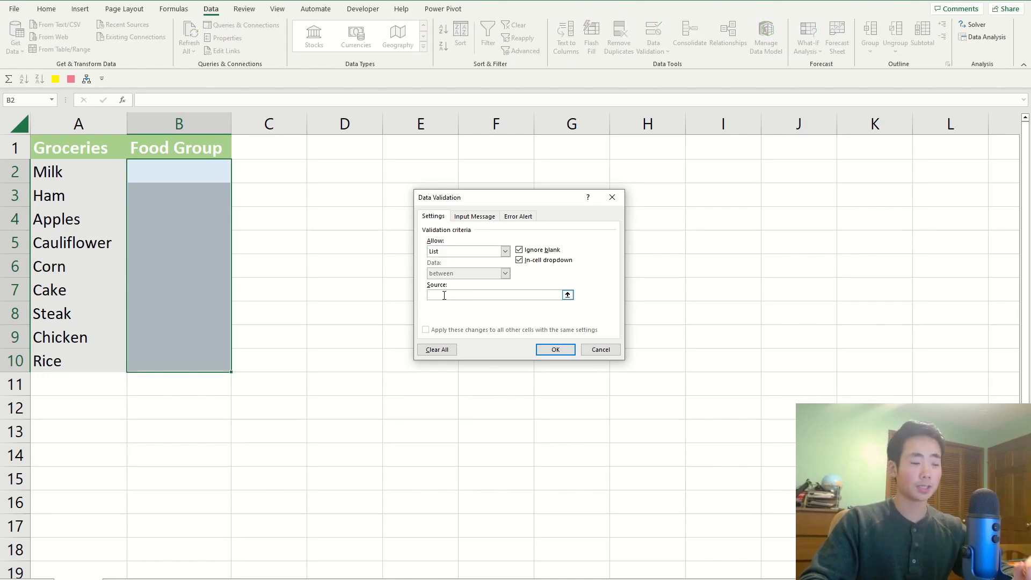
{"action": "type", "text": "Fruits, Vegetables"}
{"action": "key", "text": "BackSpace"}
{"action": "key", "text": "BackSpace"}
{"action": "key", "text": "BackSpace"}
{"action": "key", "text": "BackSpace"}
{"action": "key", "text": "BackSpace"}
{"action": "key", "text": "BackSpace"}
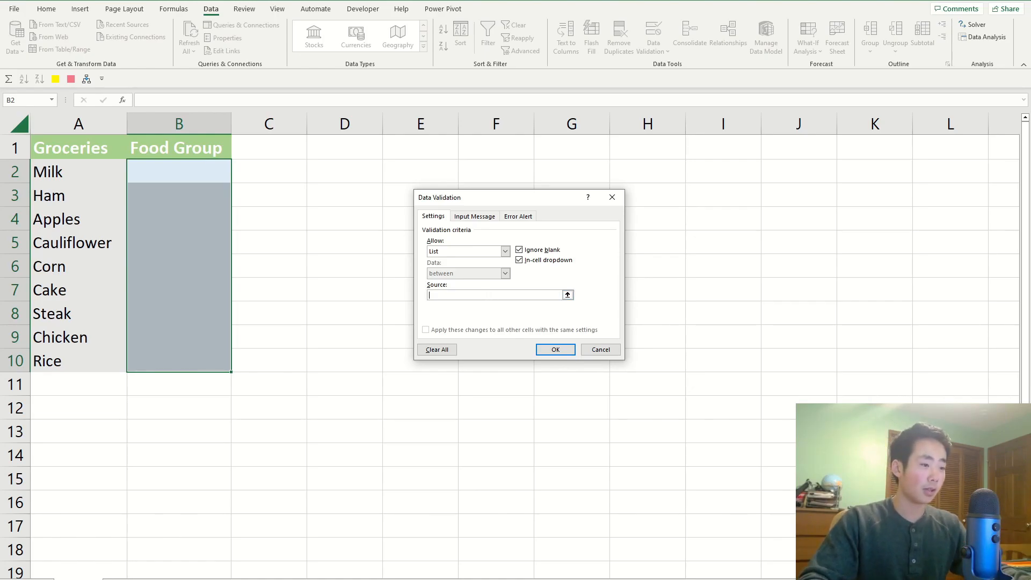
Set the data validation source for B2:B10 to cells A2:A6 of the List Table sheet and apply it.
{"action": "key", "text": "ctrl+Page_Down"}
{"action": "left_click_drag", "start_coordinate": [111, 169], "coordinate": [128, 276]}
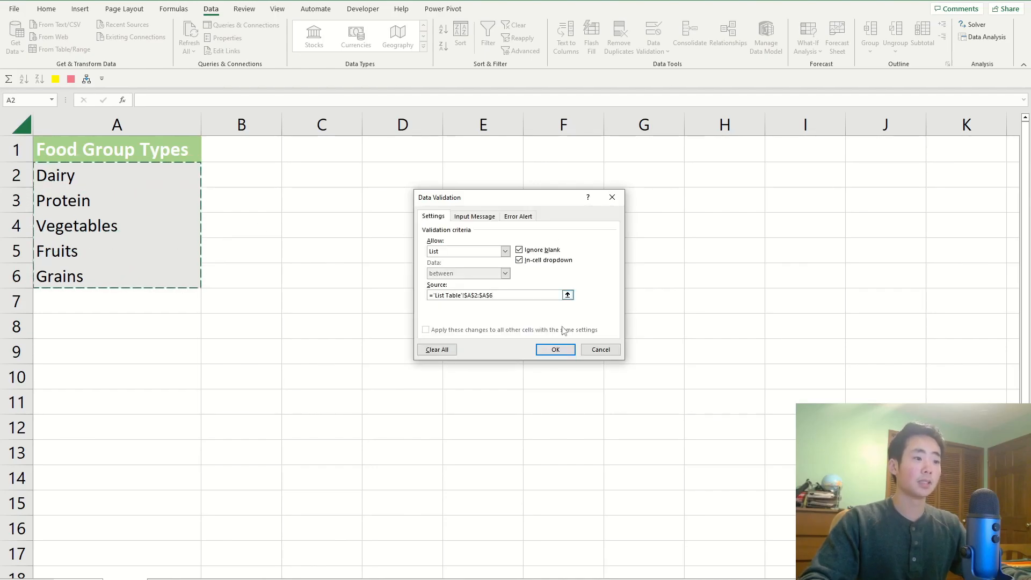
{"action": "left_click", "coordinate": [555, 348]}
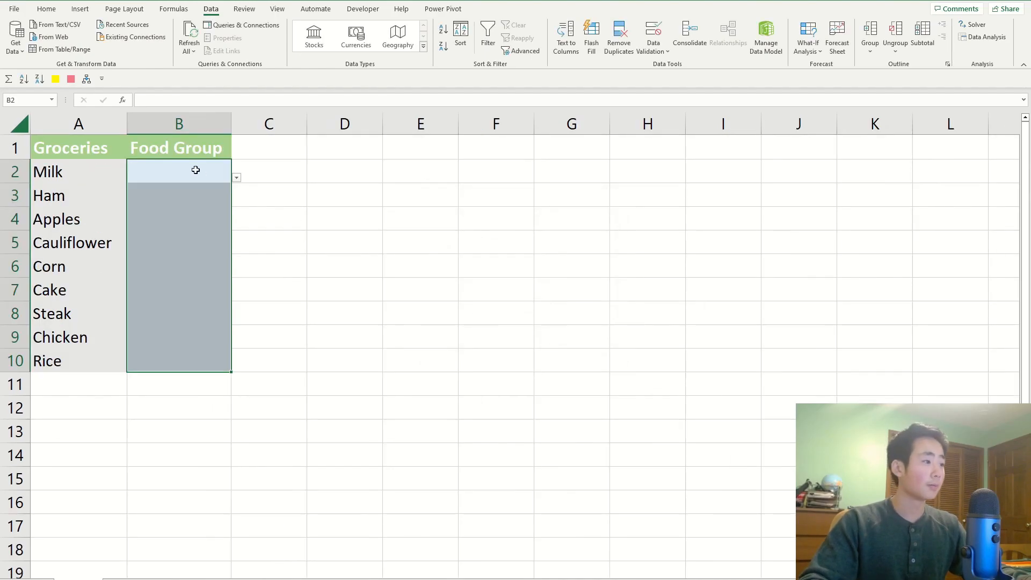
Check the options in the food group drop-down for Ham in B3 without choosing one.
{"action": "key", "text": "Return"}
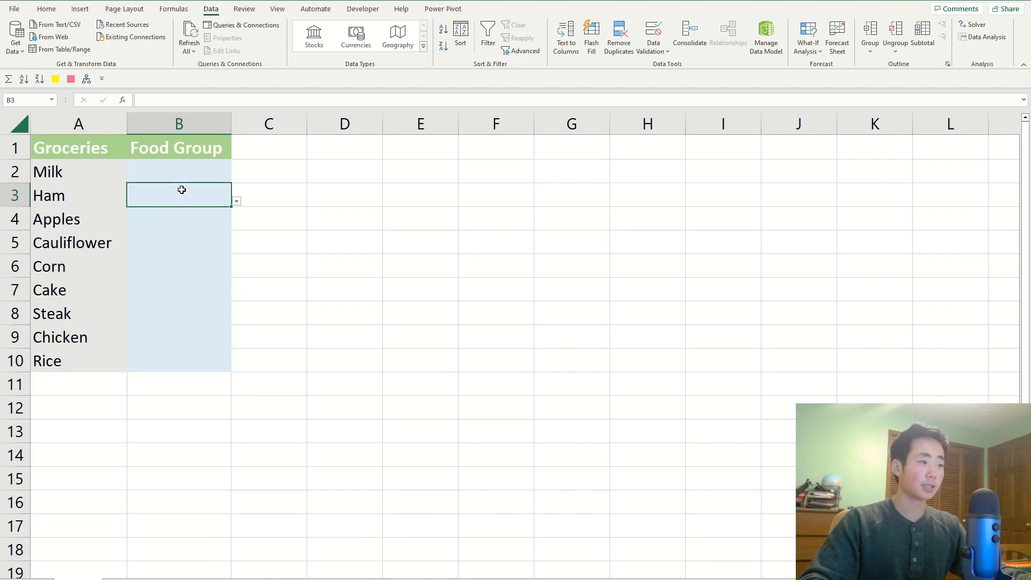
{"action": "left_click", "coordinate": [236, 202]}
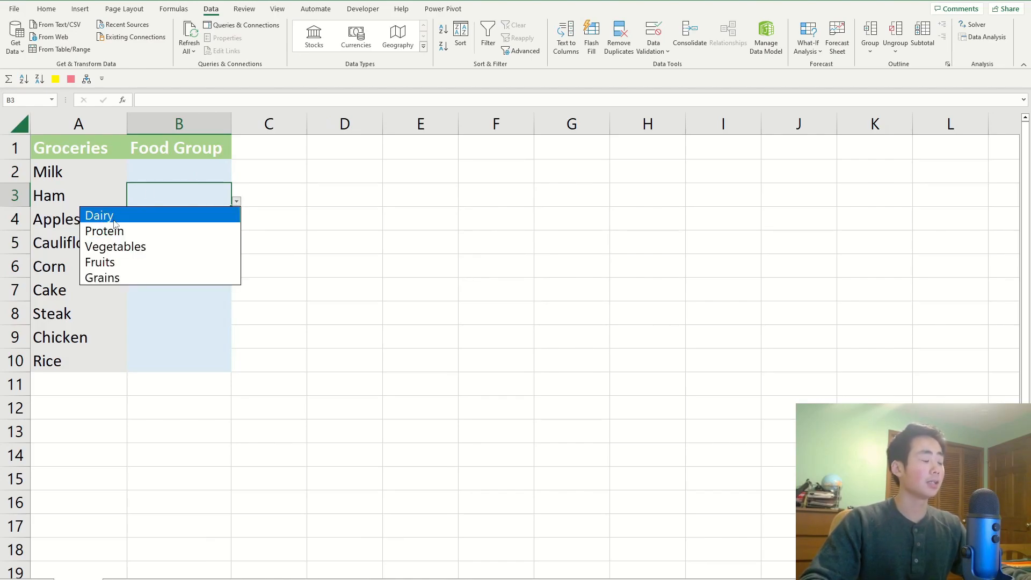
{"action": "key", "text": "Escape"}
Replace Protein in A3 of the List Table sheet with the test entry "dsfdsfds".
{"action": "left_click", "coordinate": [124, 579]}
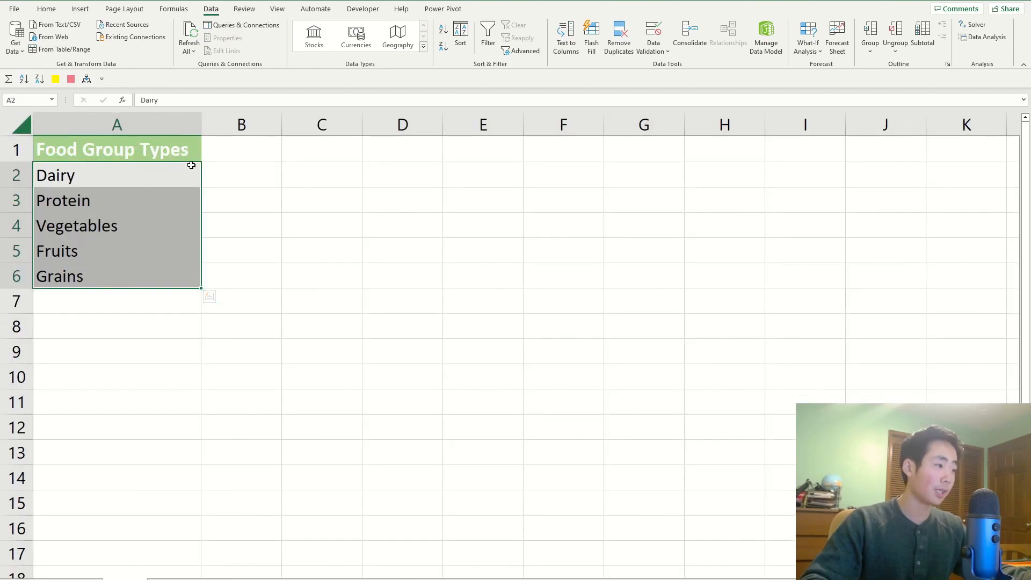
{"action": "left_click", "coordinate": [207, 179]}
{"action": "left_click", "coordinate": [141, 179]}
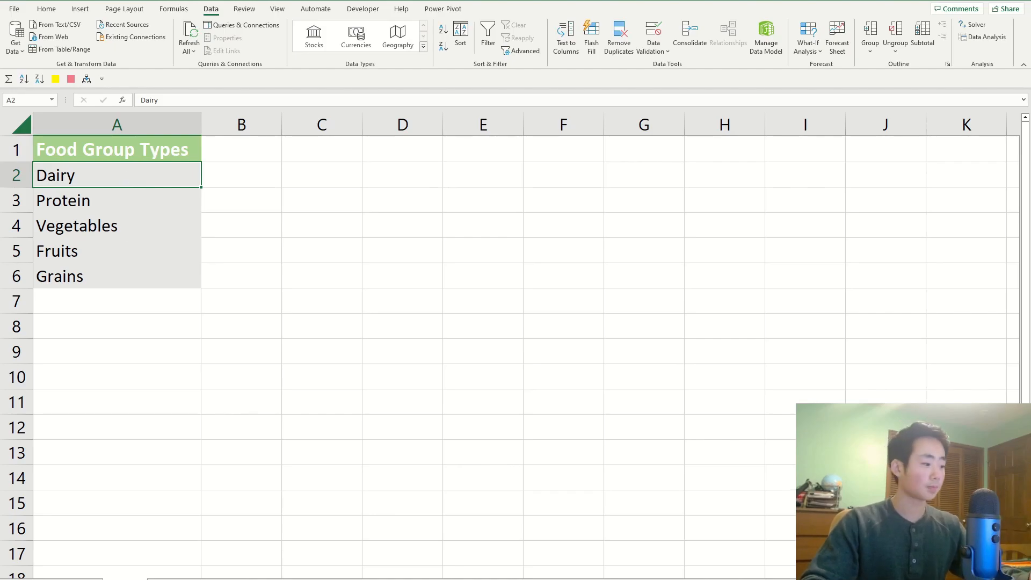
{"action": "left_click", "coordinate": [78, 579]}
{"action": "key", "text": "ctrl+Page_Down"}
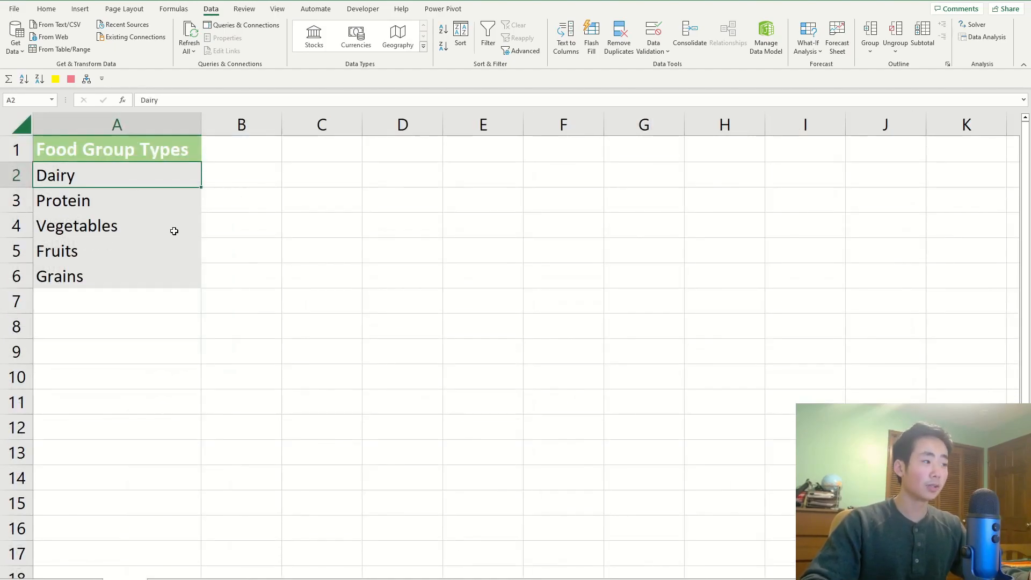
{"action": "left_click", "coordinate": [151, 200]}
{"action": "key", "text": "BackSpace"}
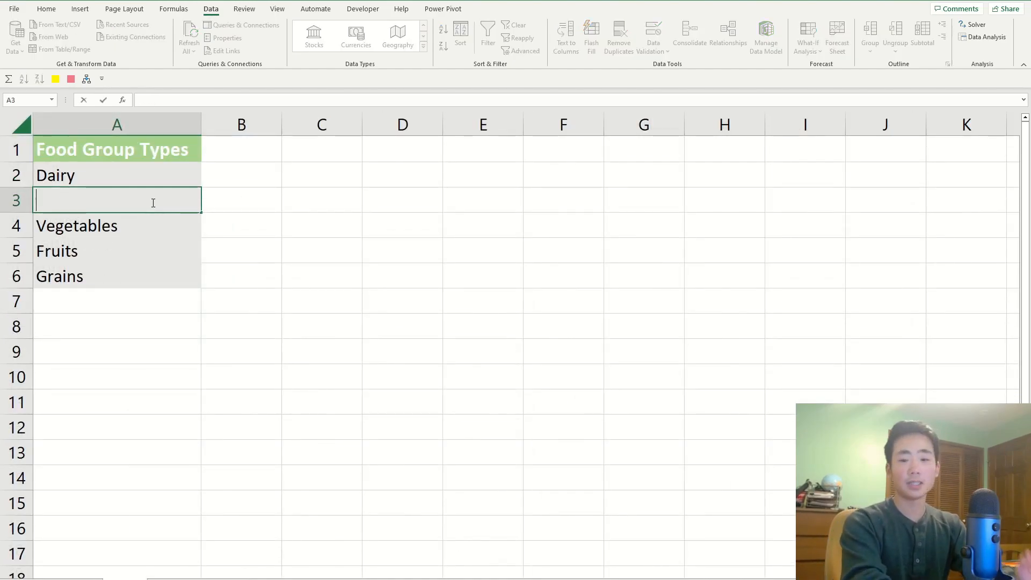
{"action": "type", "text": "dsfdsfds"}
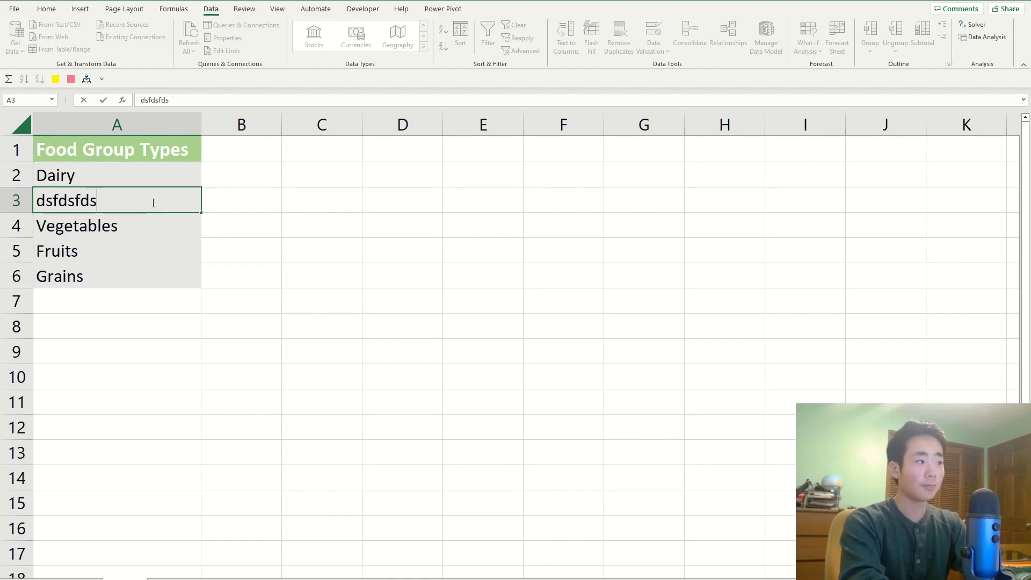
{"action": "key", "text": "Return"}
Return to the groceries sheet and inspect Ham's drop-down in B3 for the edited list entry.
{"action": "left_click", "coordinate": [86, 567]}
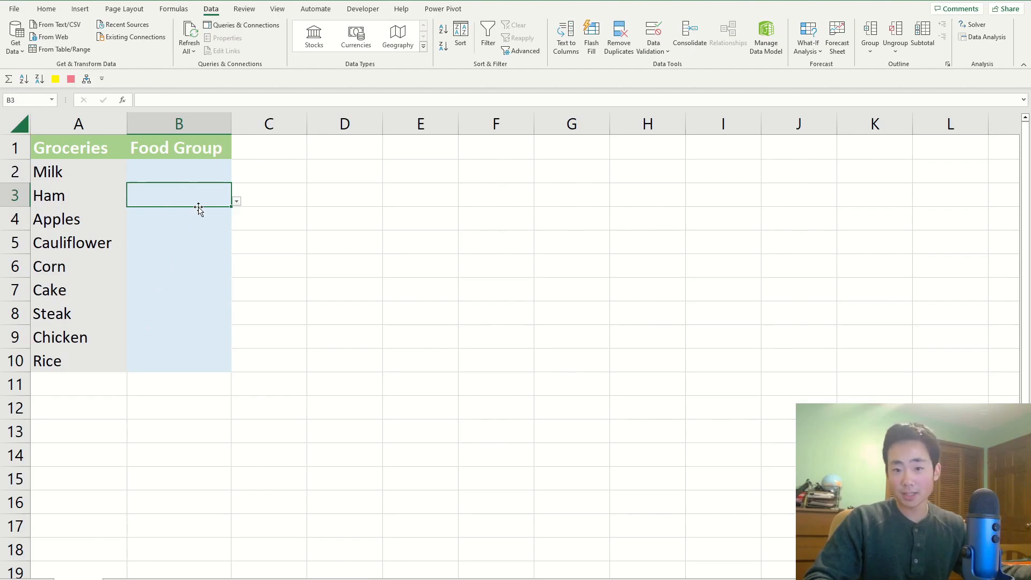
{"action": "left_click", "coordinate": [237, 202]}
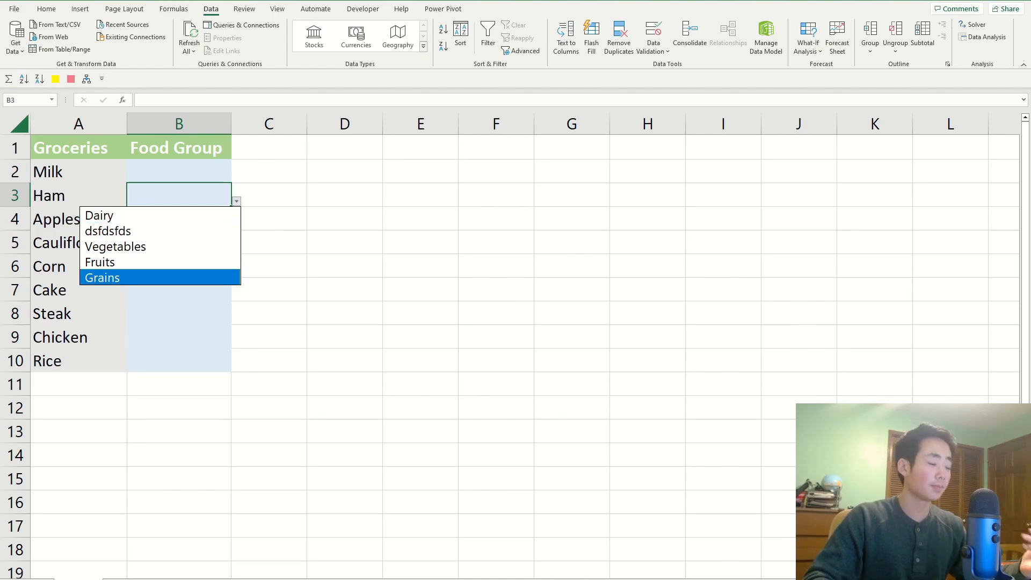
{"action": "key", "text": "Escape"}
Review the source entries in A2:A6 under Food Group Types on the List Table sheet.
{"action": "left_click", "coordinate": [124, 578]}
{"action": "left_click", "coordinate": [92, 207]}
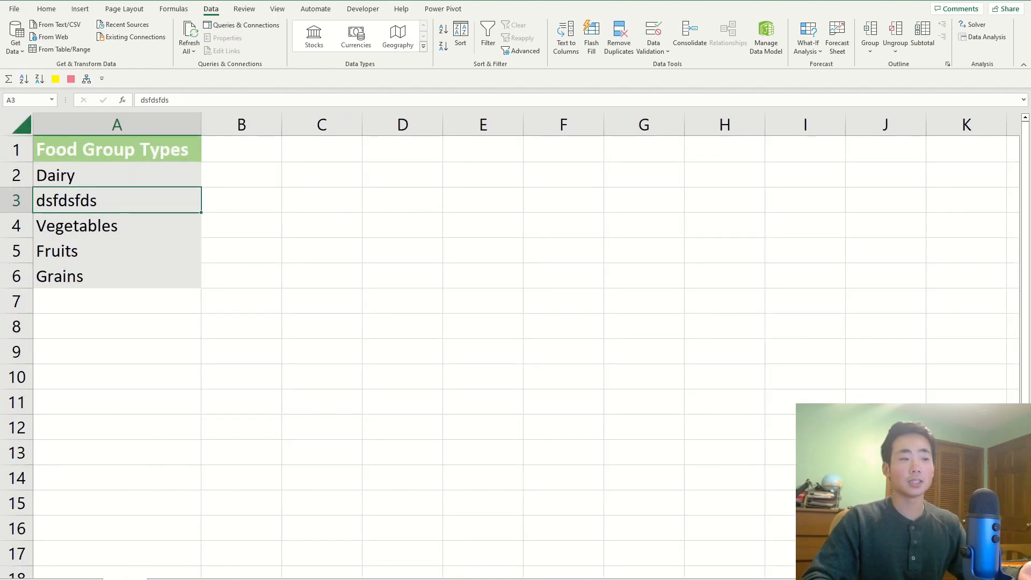
{"action": "left_click_drag", "start_coordinate": [104, 175], "coordinate": [105, 269]}
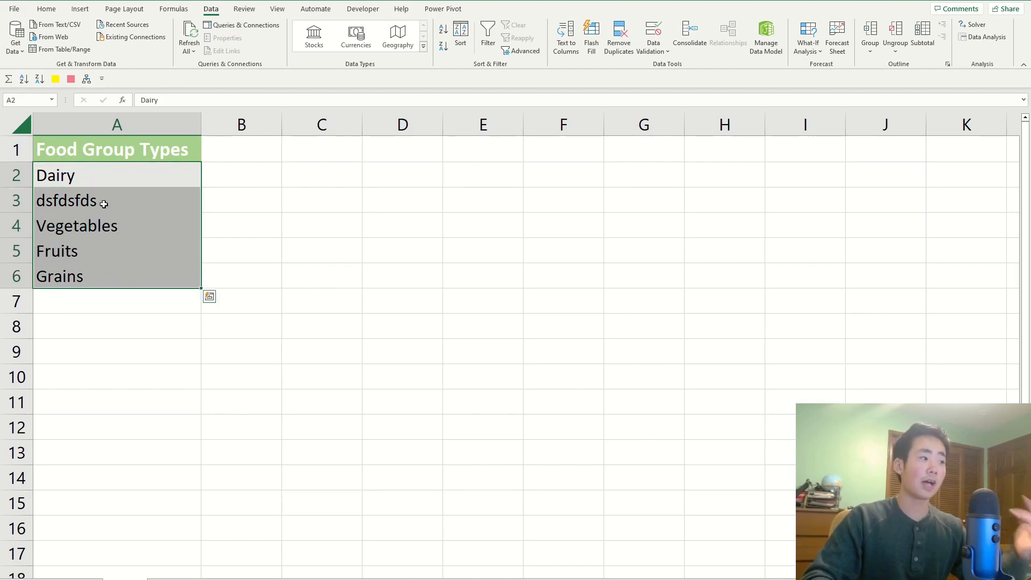
{"action": "left_click", "coordinate": [212, 177]}
{"action": "left_click_drag", "start_coordinate": [159, 180], "coordinate": [144, 284]}
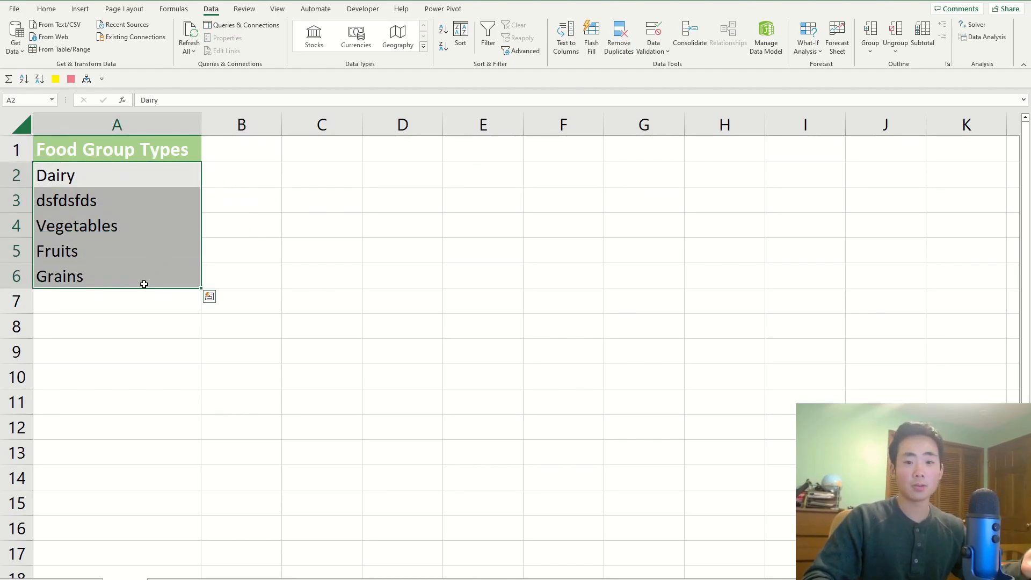
{"action": "left_click", "coordinate": [363, 272]}
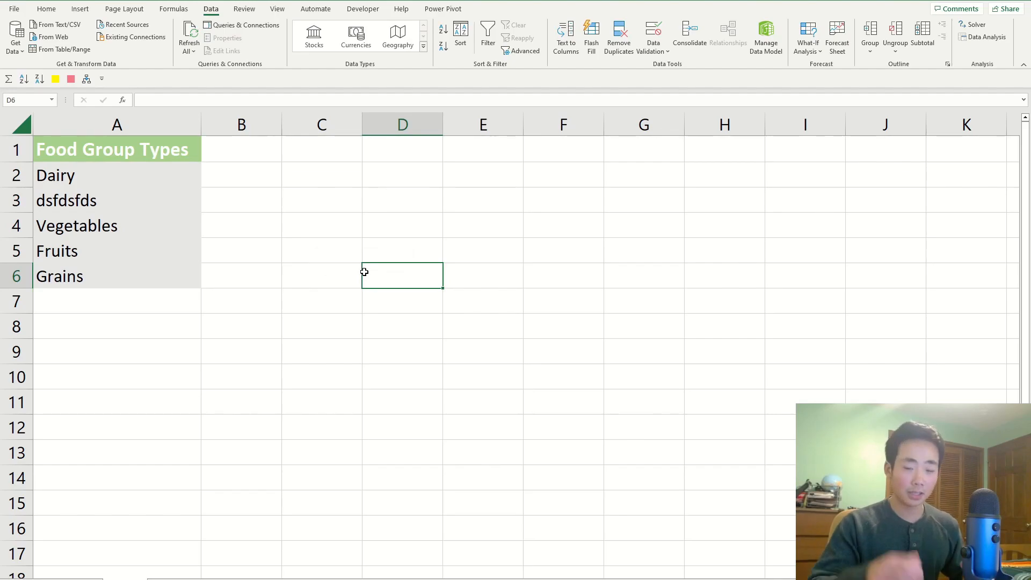
{"action": "left_click_drag", "start_coordinate": [101, 179], "coordinate": [127, 280]}
{"action": "left_click", "coordinate": [339, 263]}
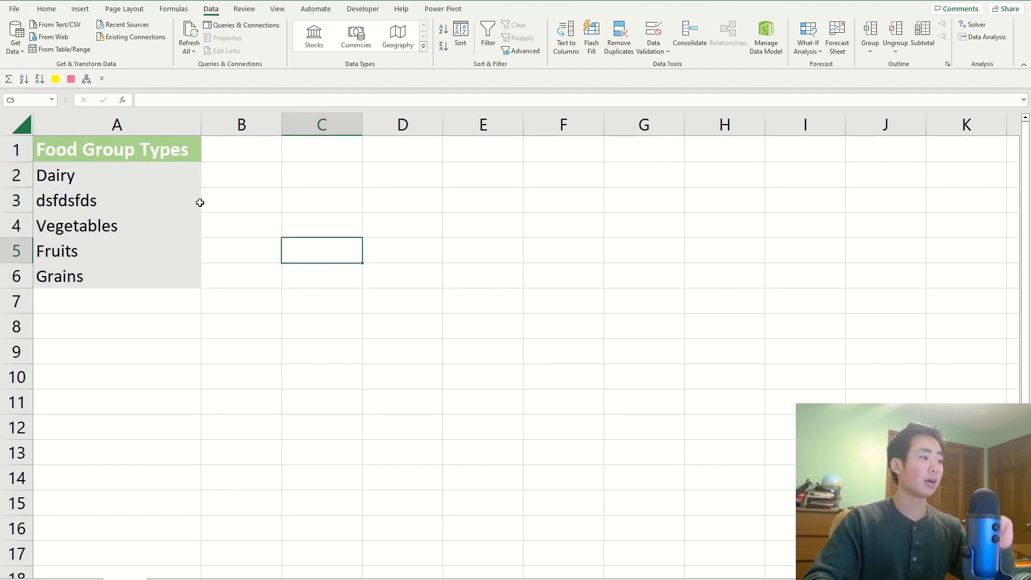
Enter Protein in A3 of the List Table sheet and recheck Ham's drop-down in B3 on the groceries sheet.
{"action": "left_click", "coordinate": [178, 199]}
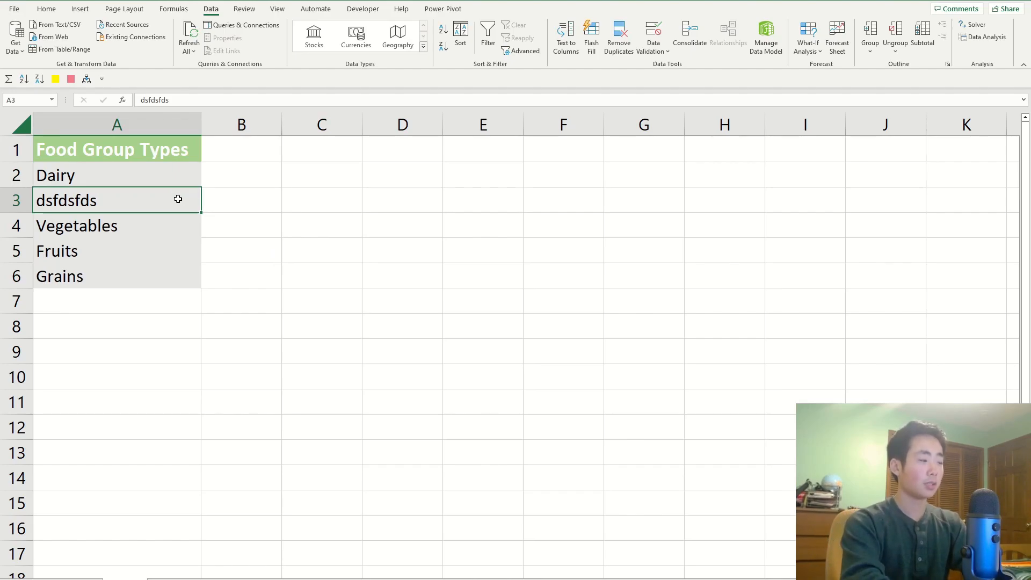
{"action": "type", "text": "Protein"}
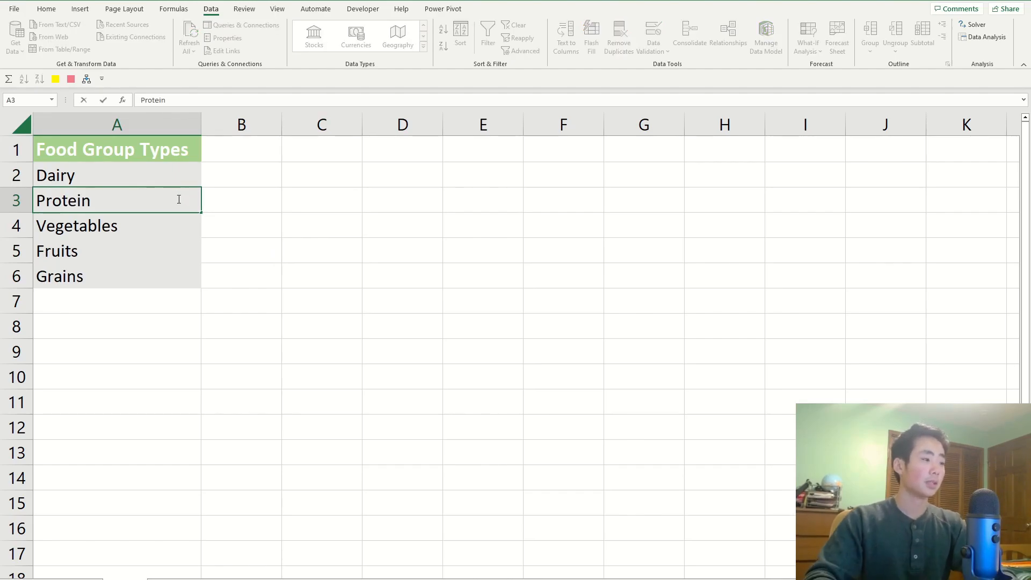
{"action": "left_click", "coordinate": [189, 382]}
{"action": "left_click", "coordinate": [54, 573]}
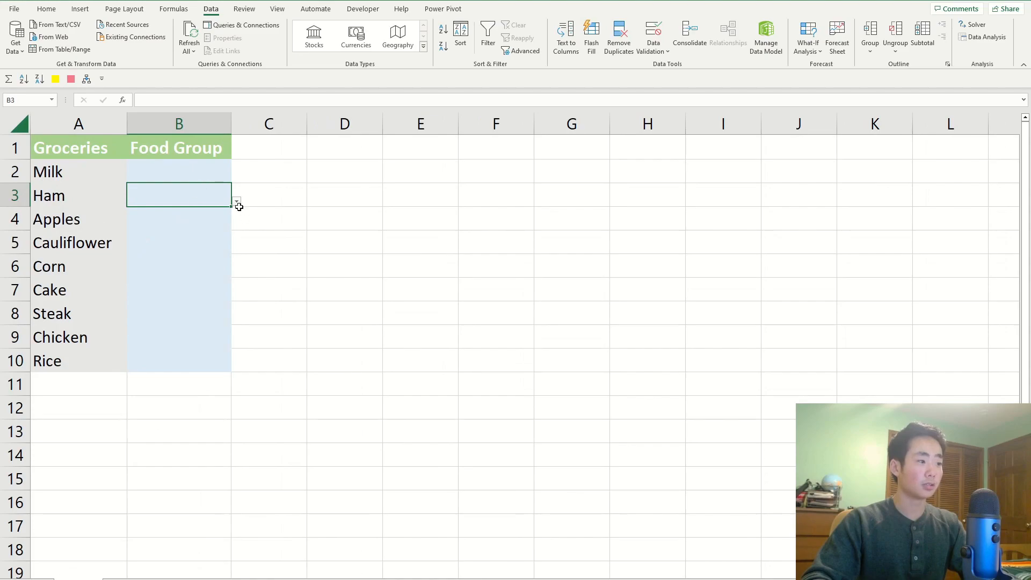
{"action": "left_click", "coordinate": [236, 200]}
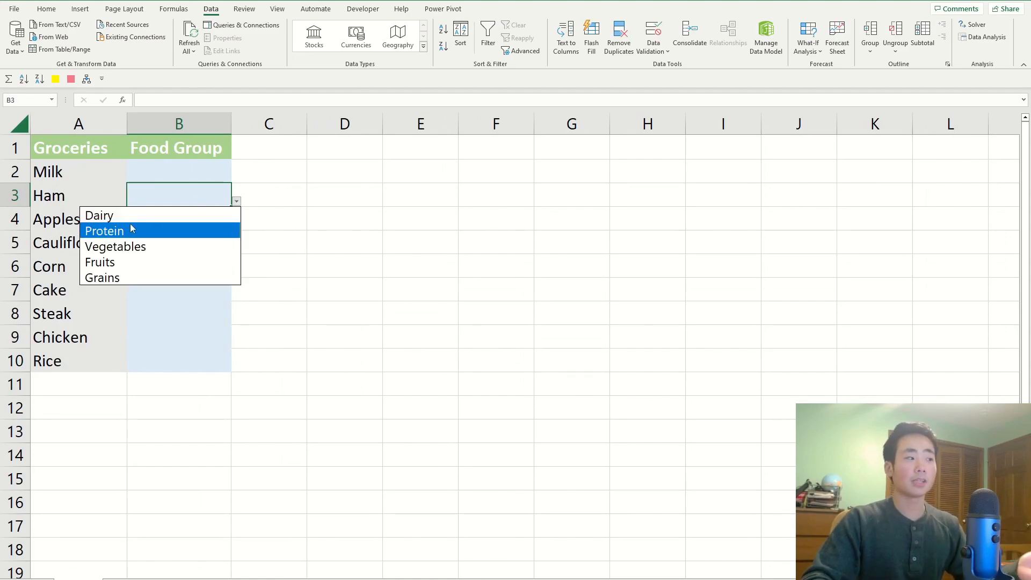